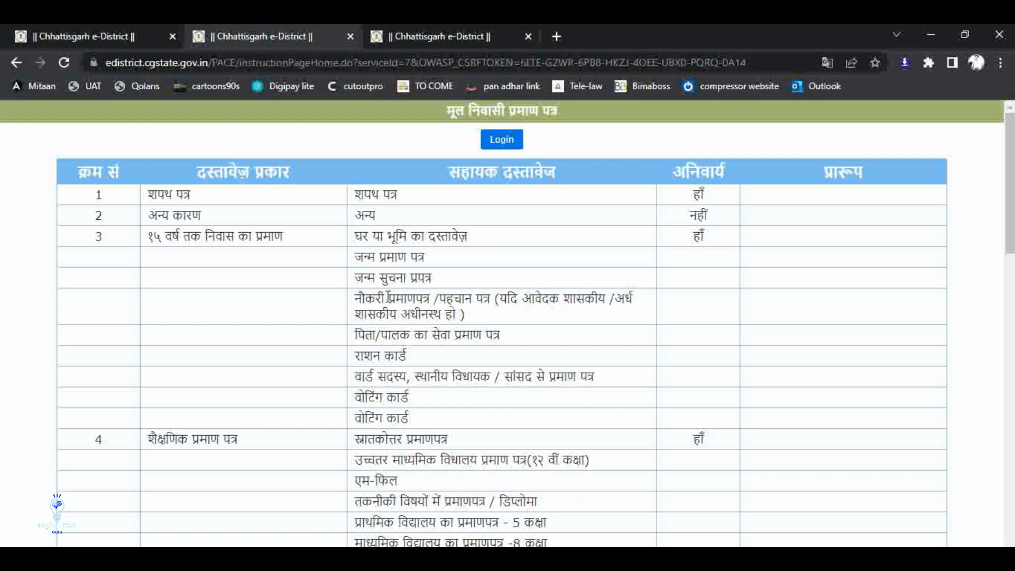
Examine the supporting documents required for the मूल निवासी प्रमाण पत्र, including 15-year residence proof, educational certificates and 5-year residence proof.
{"action": "left_click_drag", "start_coordinate": [364, 277], "coordinate": [453, 287]}
{"action": "left_click", "coordinate": [446, 282]}
{"action": "left_click_drag", "start_coordinate": [363, 236], "coordinate": [472, 240]}
{"action": "left_click", "coordinate": [544, 259]}
{"action": "scroll", "coordinate": [545, 254], "scroll_direction": "down", "scroll_amount": 1}
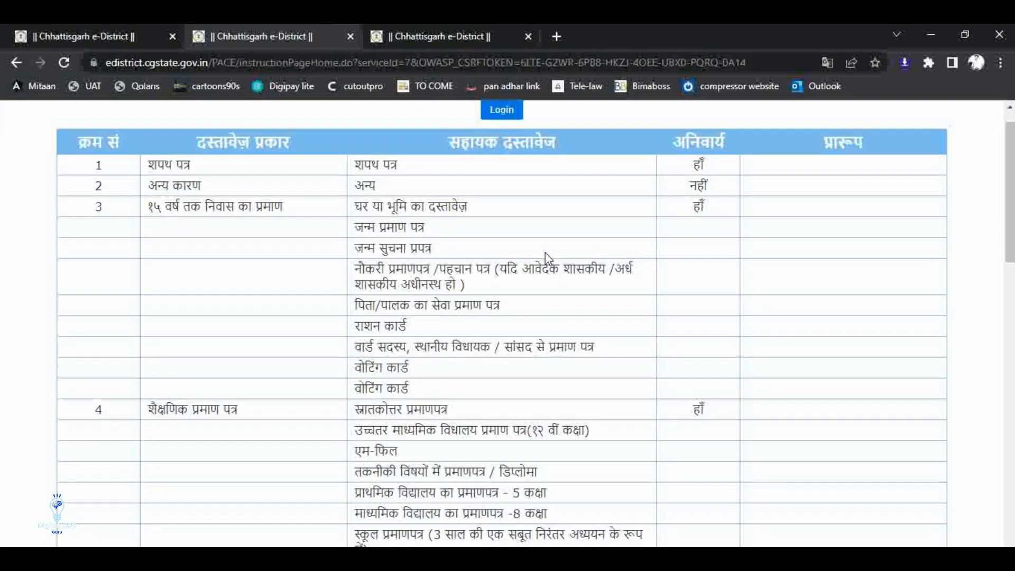
{"action": "scroll", "coordinate": [544, 253], "scroll_direction": "down", "scroll_amount": 3}
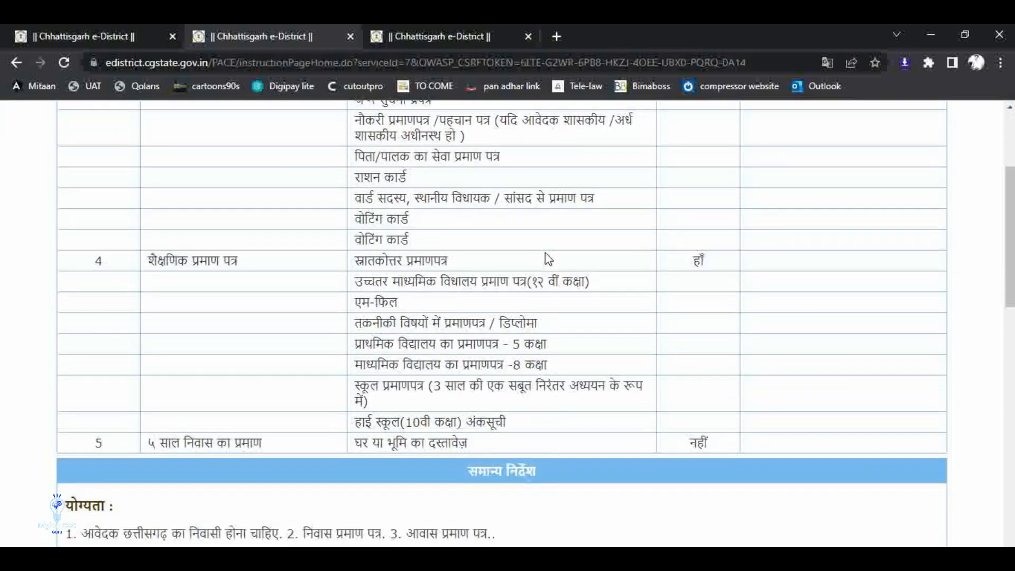
{"action": "left_click_drag", "start_coordinate": [148, 261], "coordinate": [246, 273]}
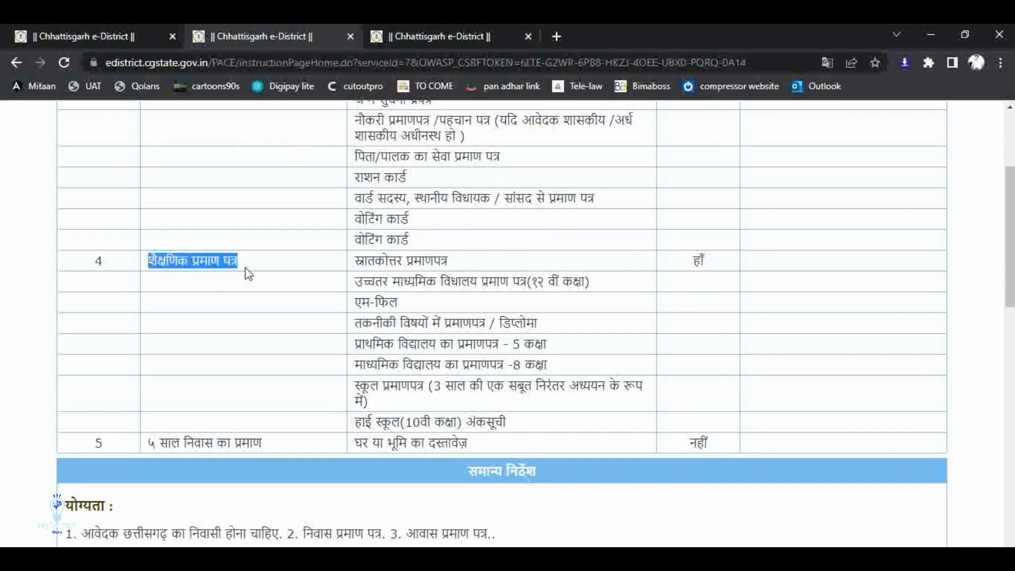
{"action": "left_click", "coordinate": [301, 274]}
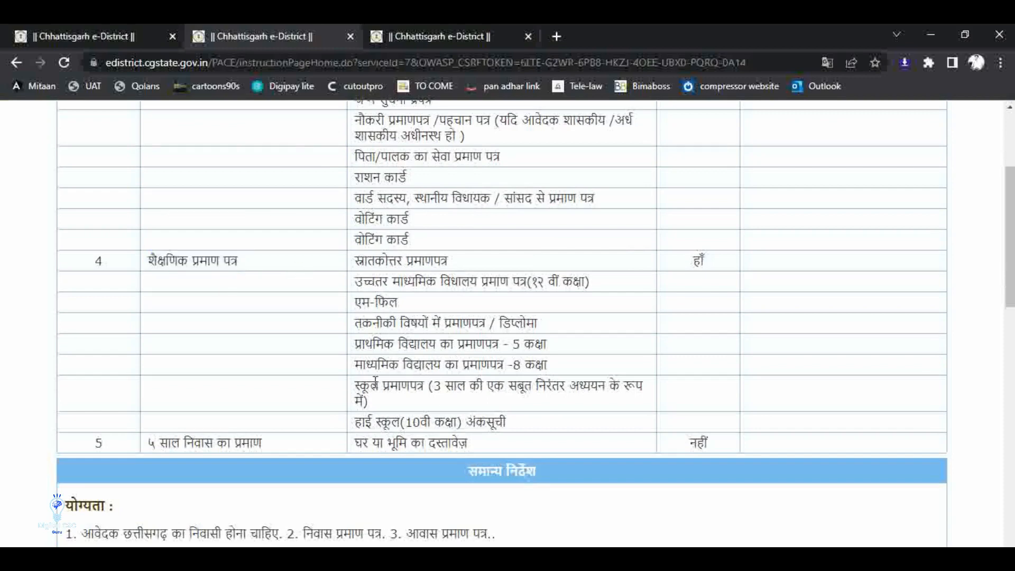
{"action": "left_click_drag", "start_coordinate": [375, 380], "coordinate": [384, 400]}
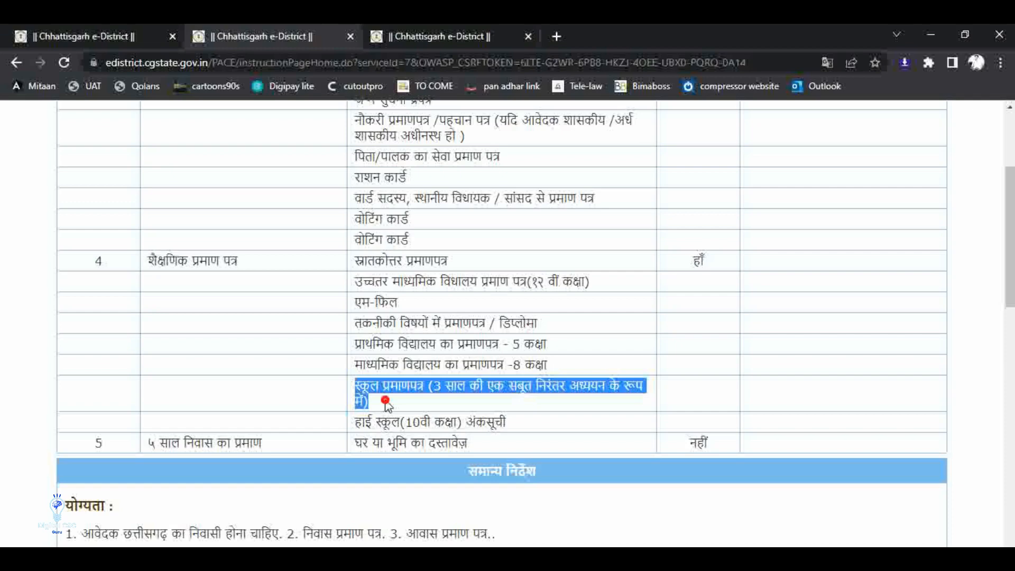
{"action": "left_click", "coordinate": [388, 405]}
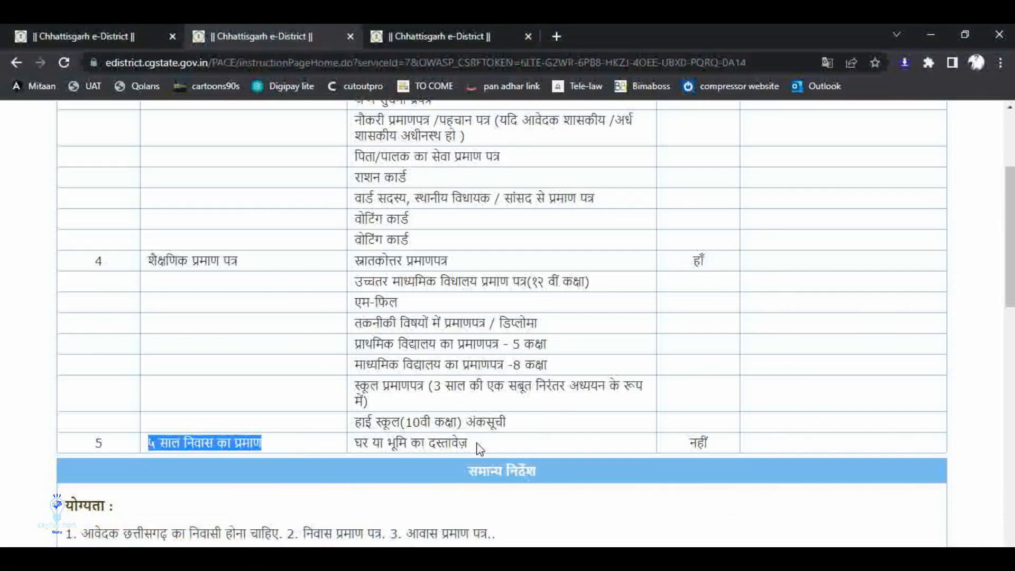
{"action": "left_click_drag", "start_coordinate": [475, 442], "coordinate": [356, 446]}
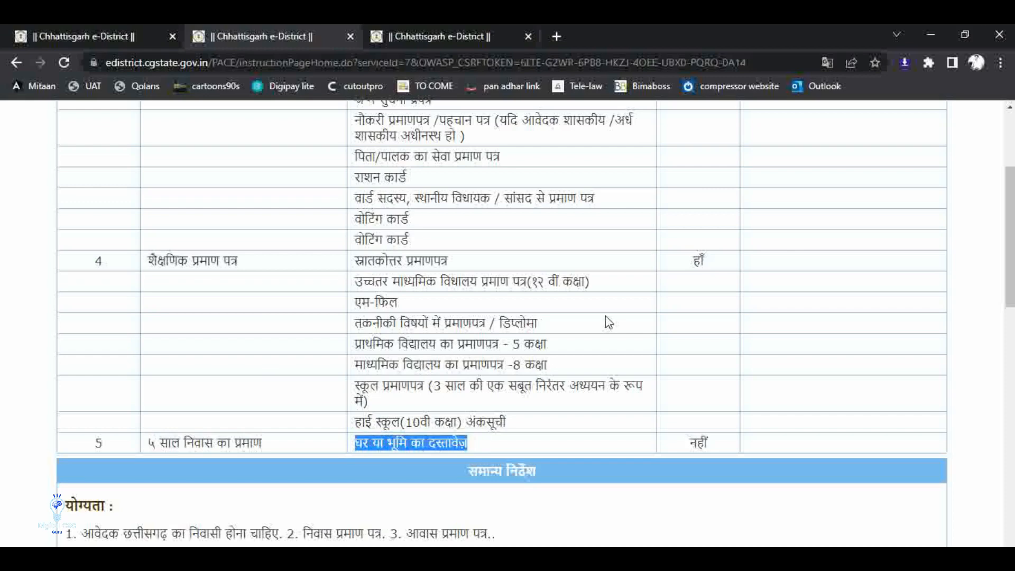
{"action": "scroll", "coordinate": [608, 322], "scroll_direction": "up", "scroll_amount": 3}
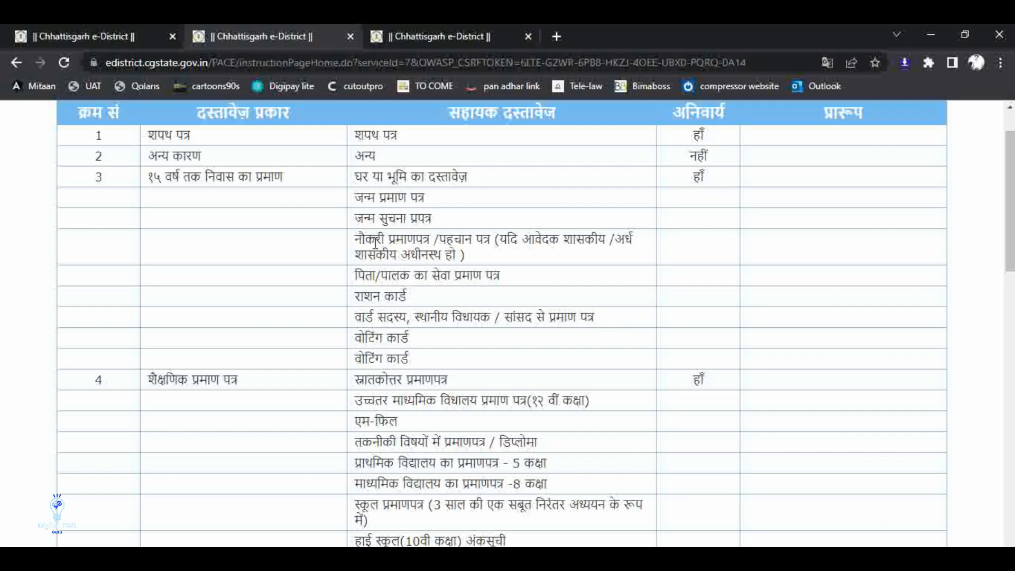
{"action": "left_click_drag", "start_coordinate": [374, 239], "coordinate": [428, 347]}
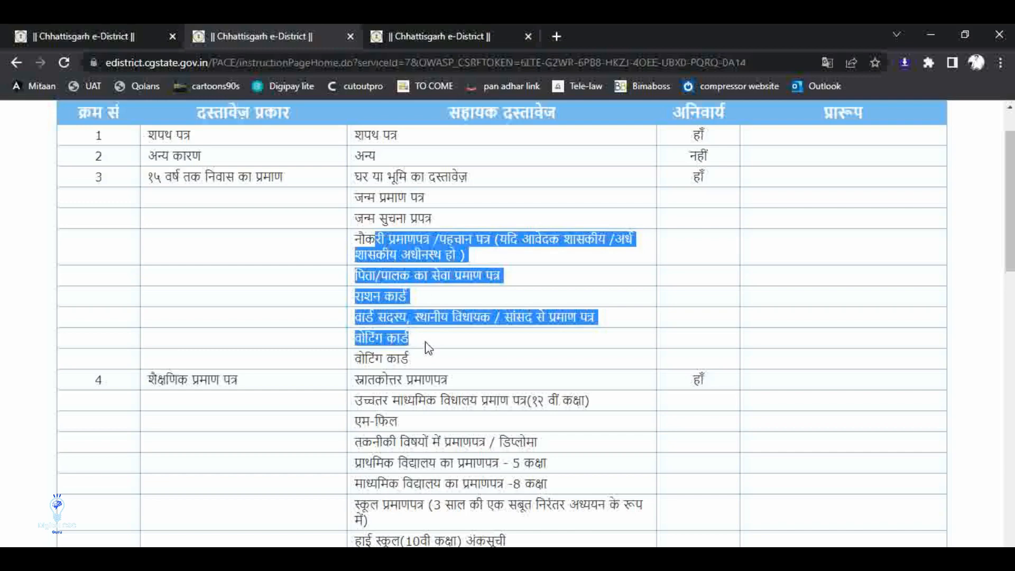
{"action": "left_click", "coordinate": [465, 352]}
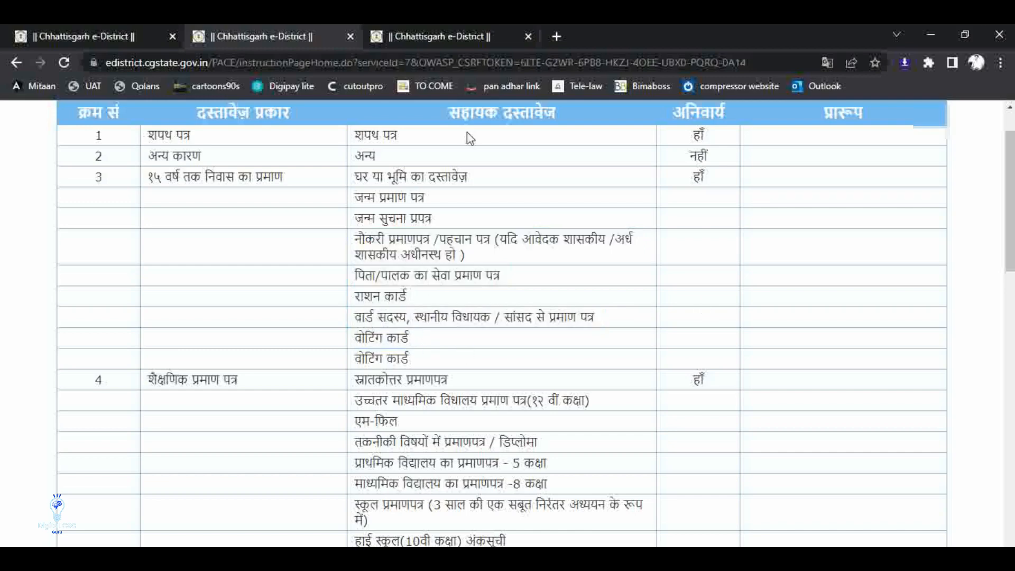
Open the incomplete मूल निवासी प्रमाण पत्र application from the services dashboard for editing.
{"action": "left_click", "coordinate": [88, 32]}
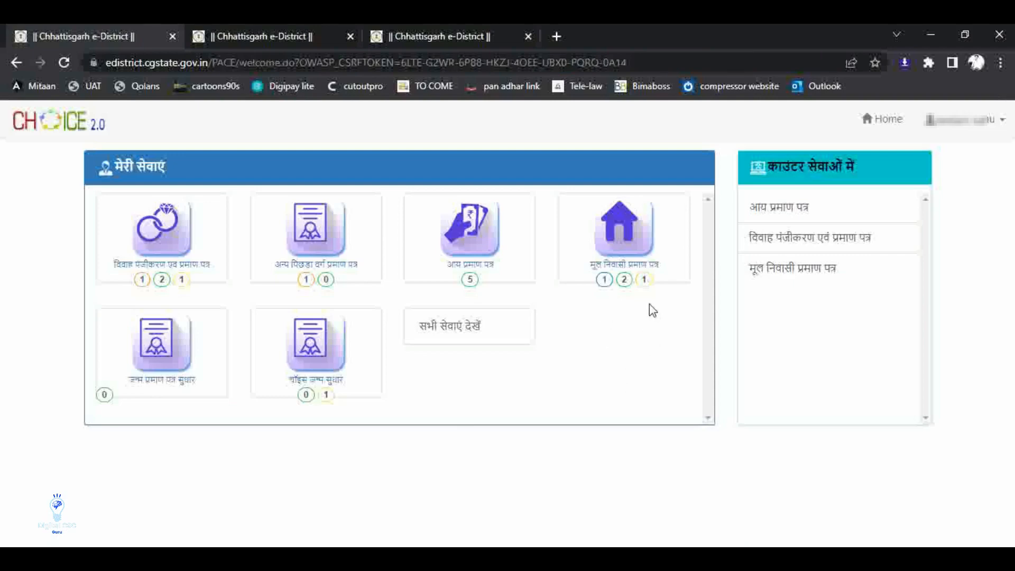
{"action": "left_click", "coordinate": [645, 281]}
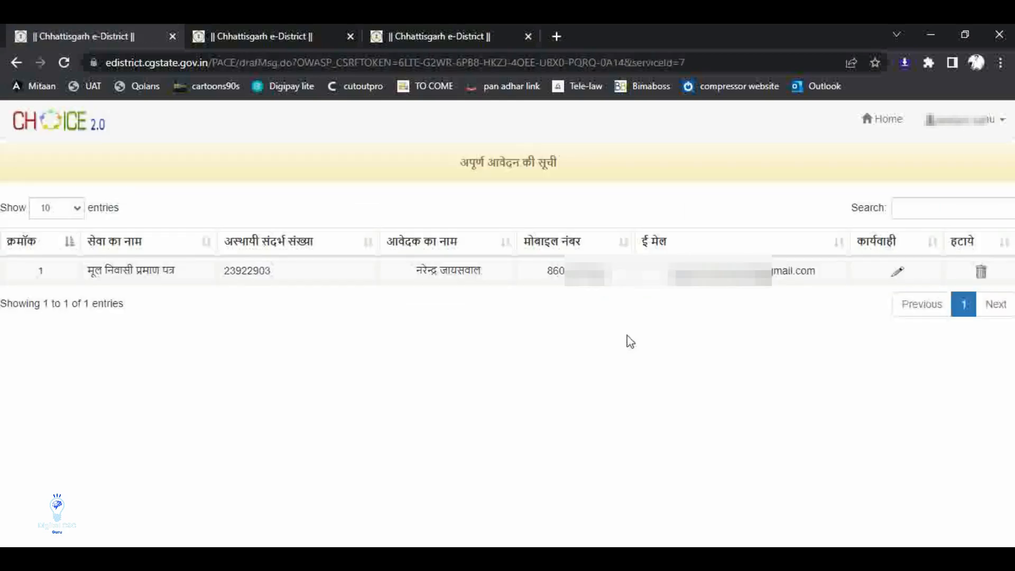
{"action": "left_click", "coordinate": [897, 271]}
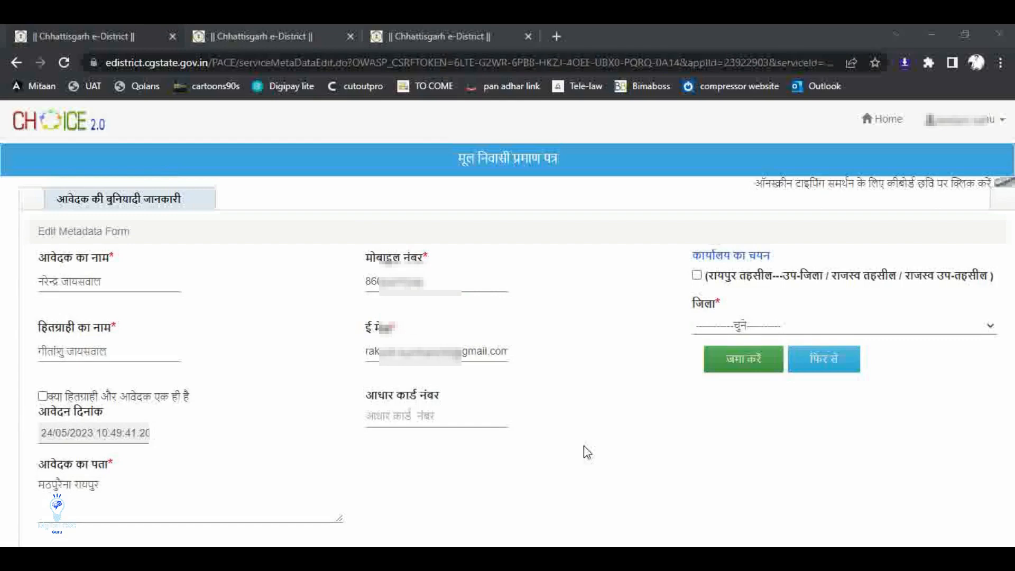
Select the रायपुर तहसील office option for the application and submit the applicant's basic information.
{"action": "left_click", "coordinate": [292, 377]}
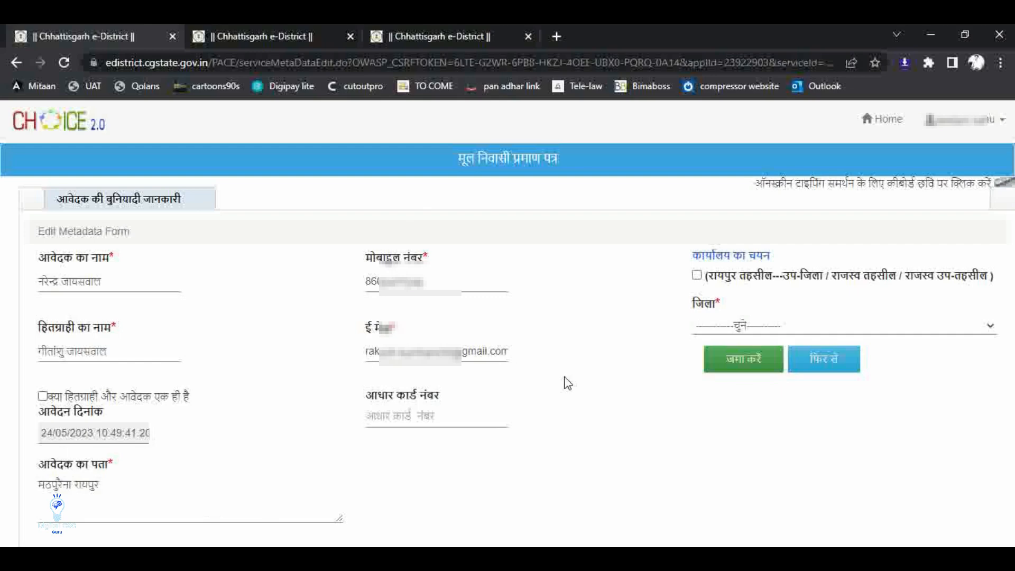
{"action": "left_click", "coordinate": [696, 274]}
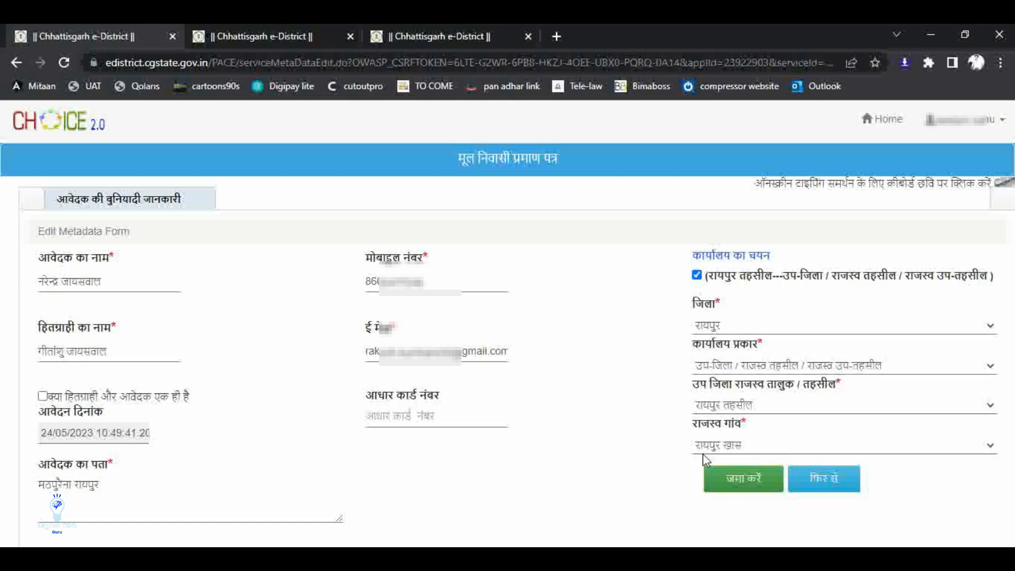
{"action": "left_click", "coordinate": [734, 477]}
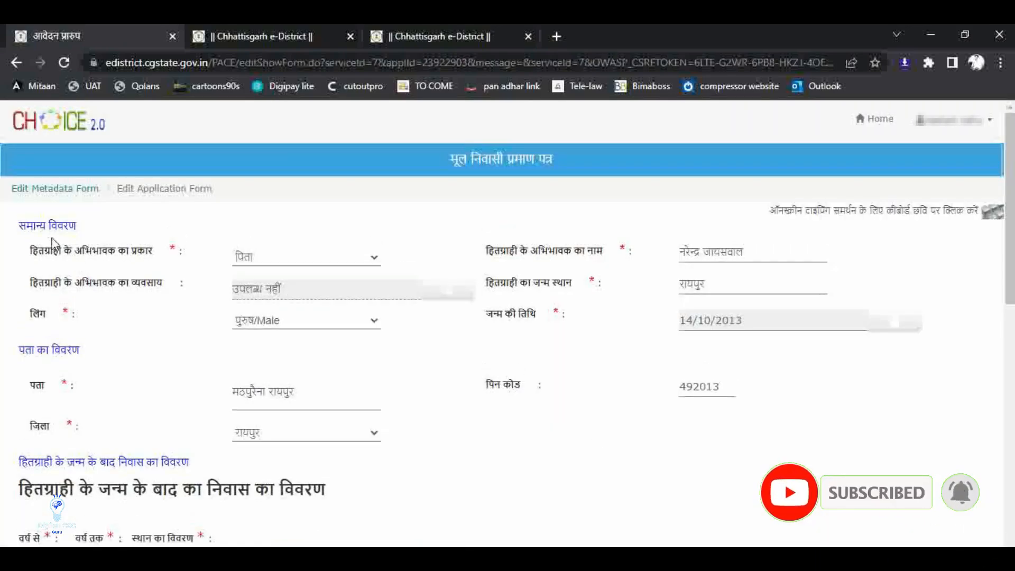
Review the general, address, residence, education and other details in the application form, and save it for preview.
{"action": "left_click_drag", "start_coordinate": [29, 249], "coordinate": [75, 256]}
{"action": "left_click", "coordinate": [97, 262]}
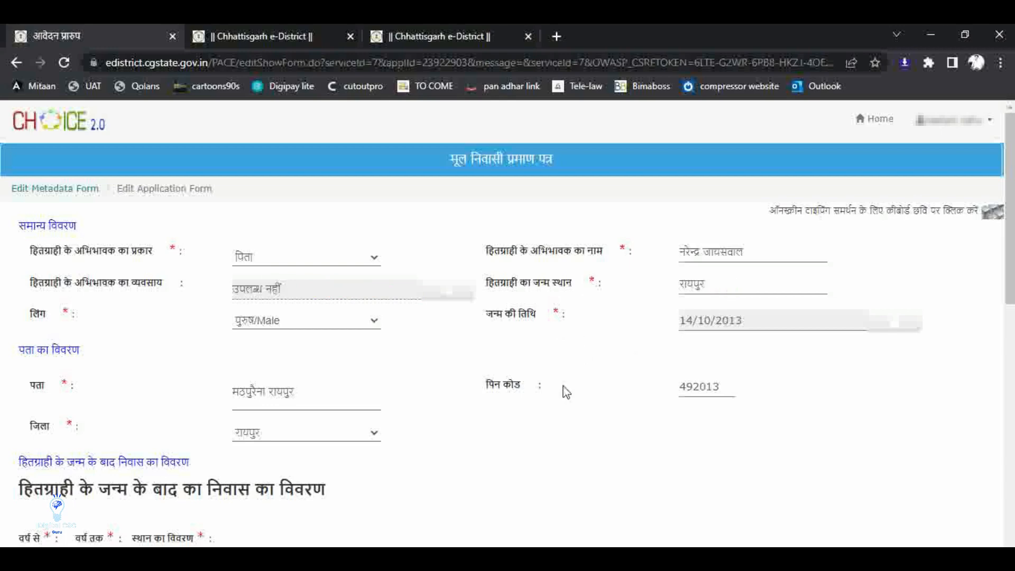
{"action": "scroll", "coordinate": [563, 390], "scroll_direction": "down", "scroll_amount": 2}
{"action": "scroll", "coordinate": [565, 392], "scroll_direction": "down", "scroll_amount": 1}
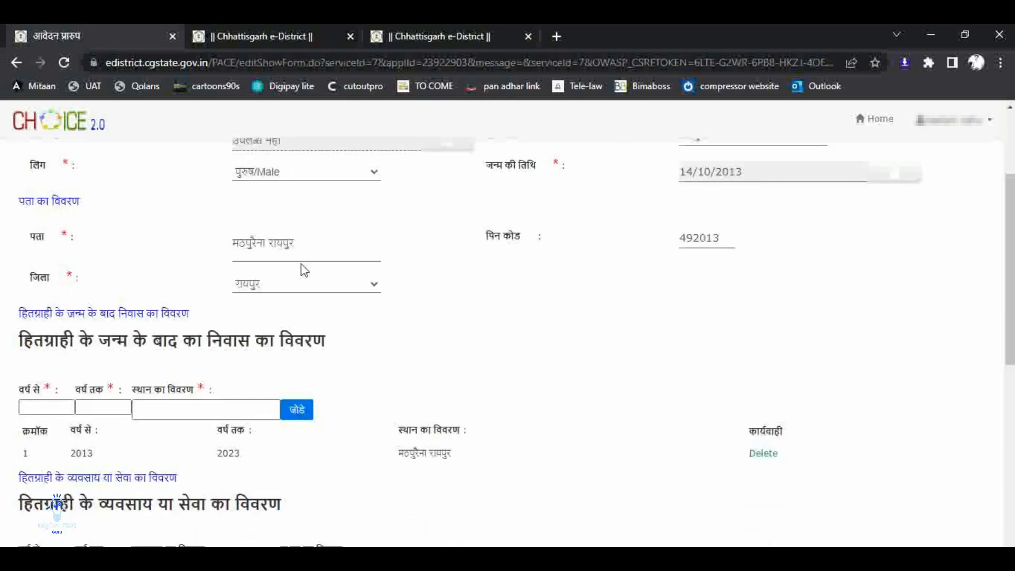
{"action": "double_click", "coordinate": [63, 234]}
{"action": "left_click", "coordinate": [106, 240]}
{"action": "scroll", "coordinate": [507, 306], "scroll_direction": "down", "scroll_amount": 1}
{"action": "scroll", "coordinate": [510, 309], "scroll_direction": "down", "scroll_amount": 2}
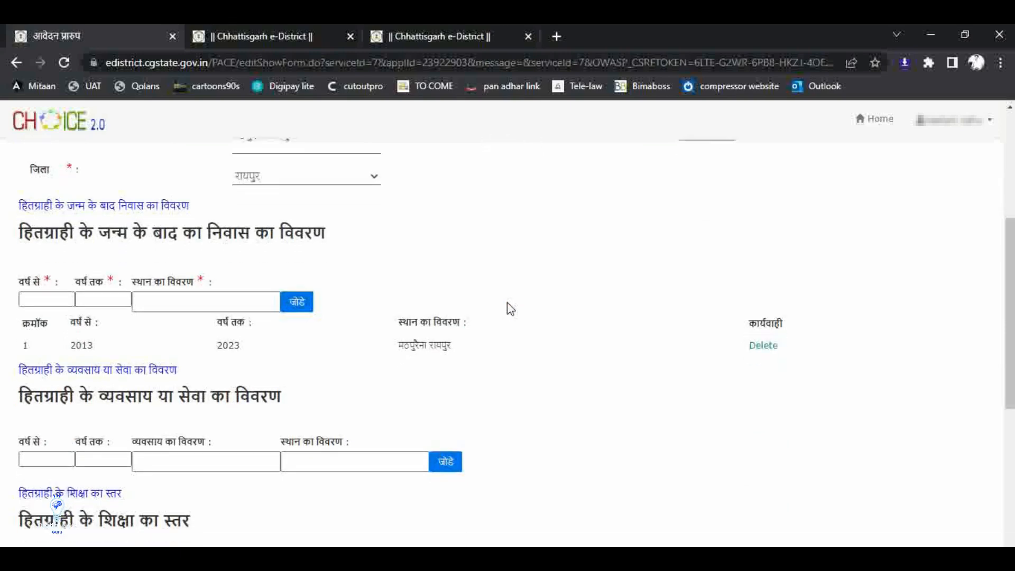
{"action": "scroll", "coordinate": [510, 308], "scroll_direction": "down", "scroll_amount": 6}
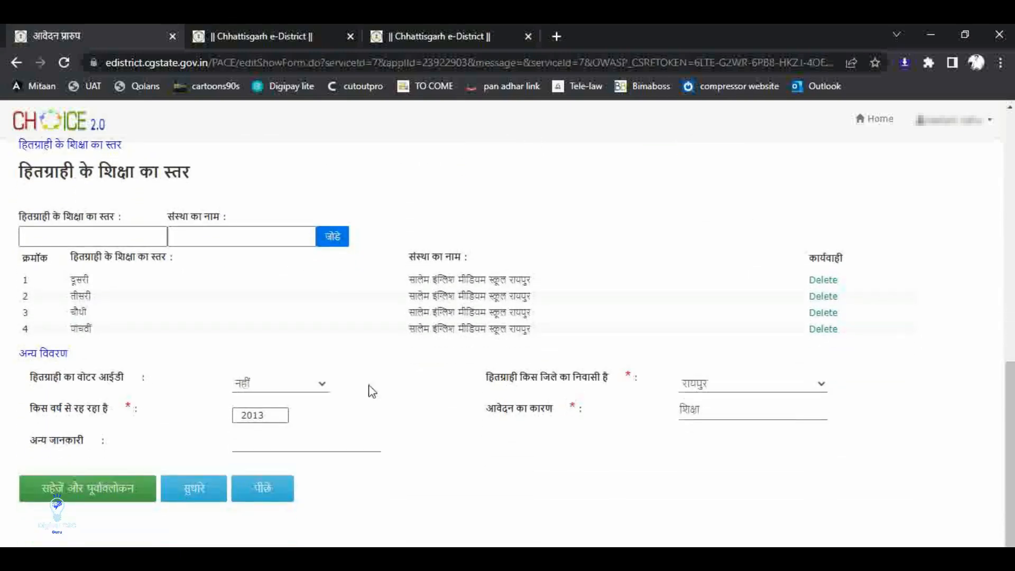
{"action": "left_click", "coordinate": [95, 484]}
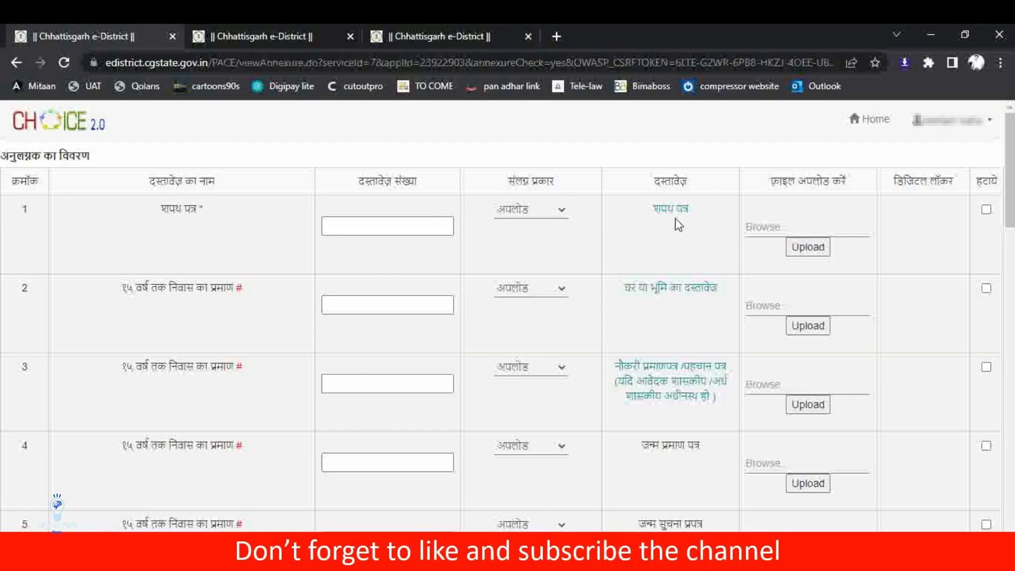
{"action": "scroll", "coordinate": [613, 294], "scroll_direction": "down", "scroll_amount": 1}
{"action": "scroll", "coordinate": [613, 294], "scroll_direction": "down", "scroll_amount": 1}
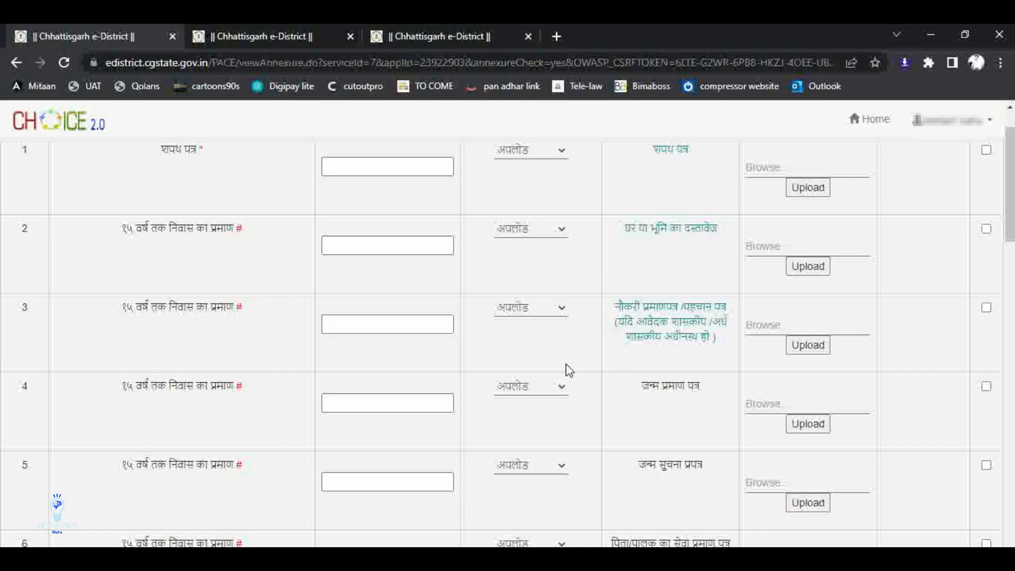
{"action": "scroll", "coordinate": [568, 370], "scroll_direction": "up", "scroll_amount": 1}
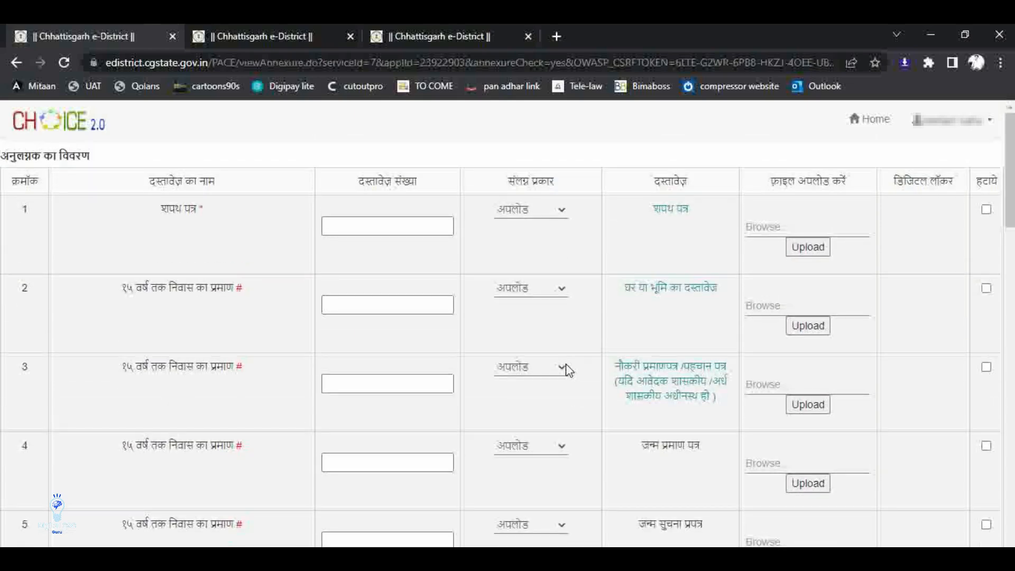
{"action": "scroll", "coordinate": [579, 417], "scroll_direction": "down", "scroll_amount": 2}
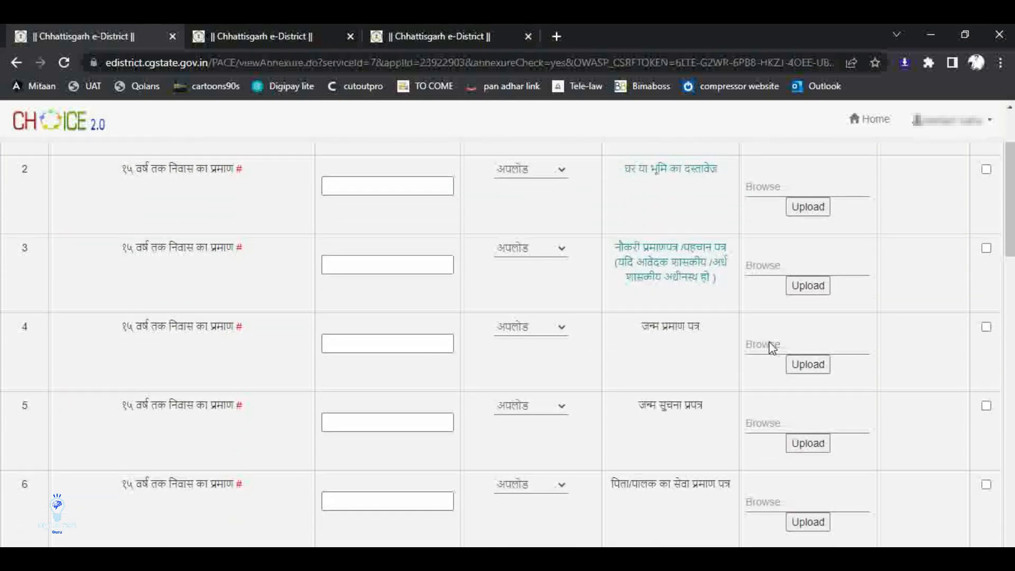
{"action": "left_click", "coordinate": [772, 347]}
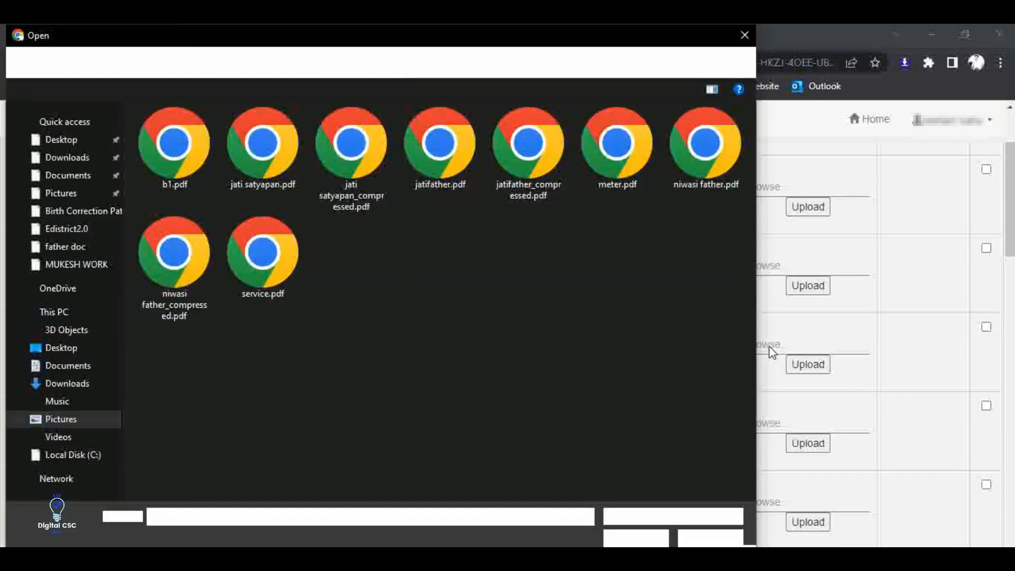
{"action": "left_click", "coordinate": [268, 276]}
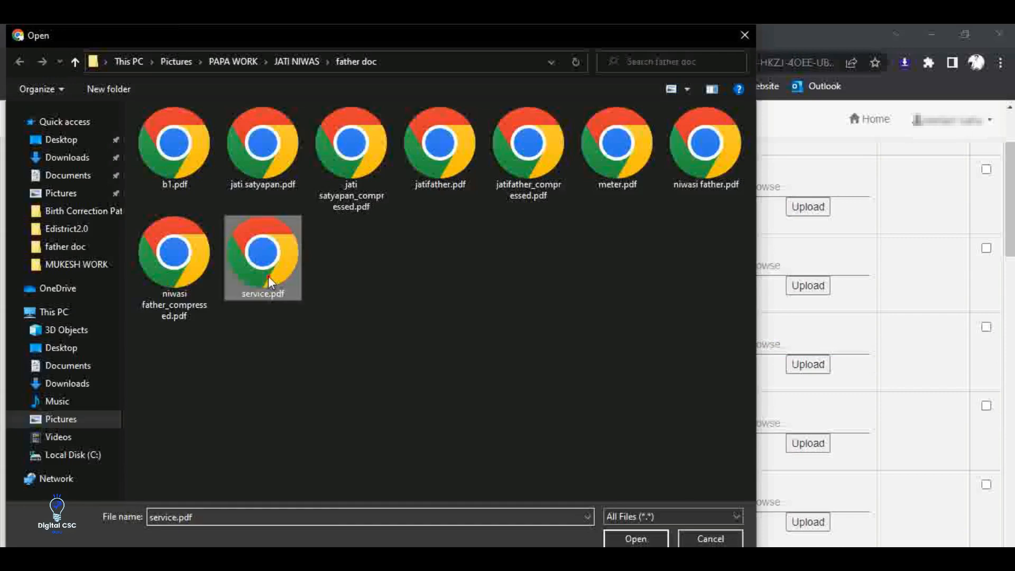
{"action": "left_click", "coordinate": [698, 538]}
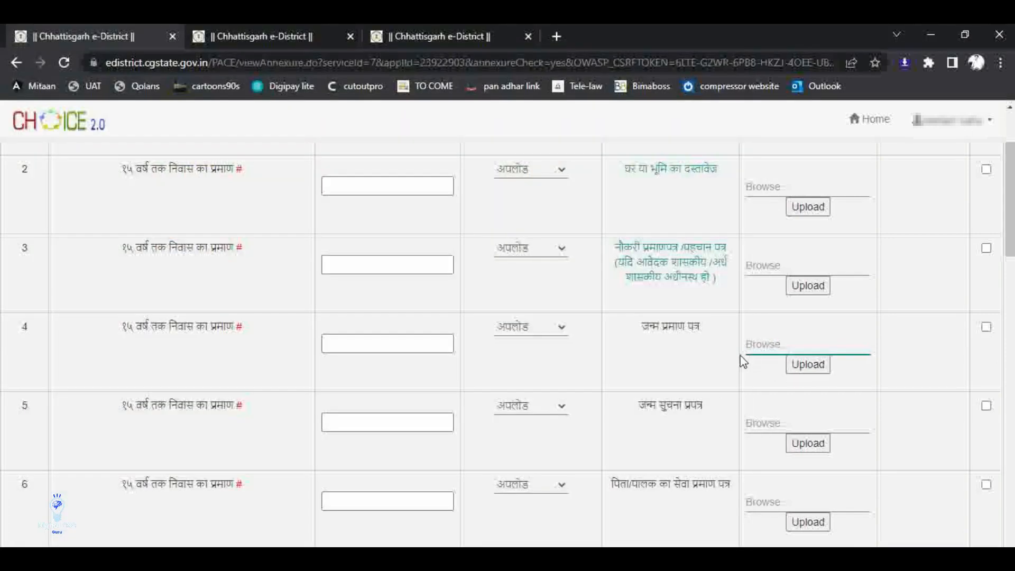
Examine the attachment rows that accept alternative documents as १५ वर्ष तक निवास का प्रमाण.
{"action": "scroll", "coordinate": [737, 373], "scroll_direction": "down", "scroll_amount": 2}
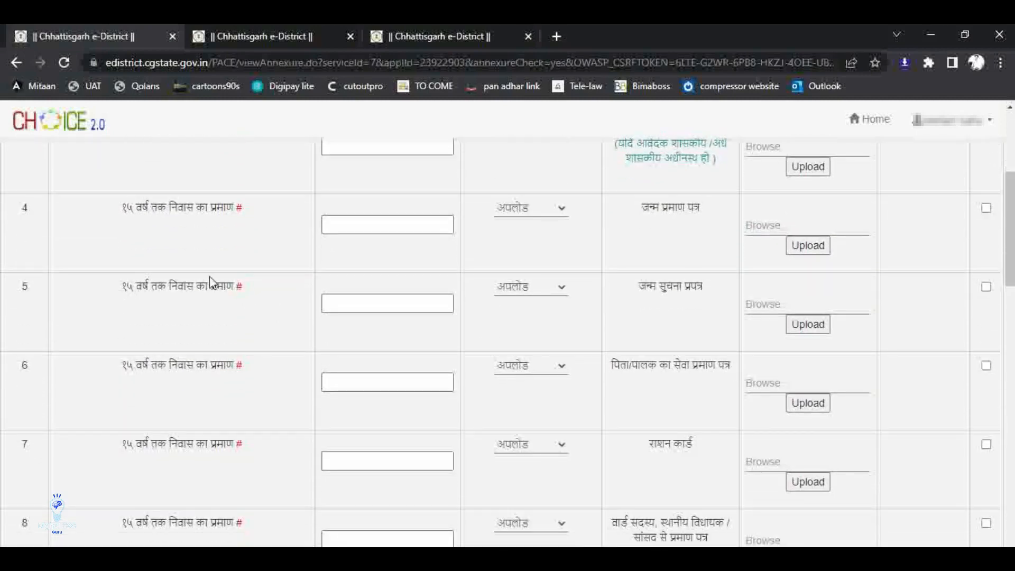
{"action": "left_click_drag", "start_coordinate": [117, 206], "coordinate": [264, 299]}
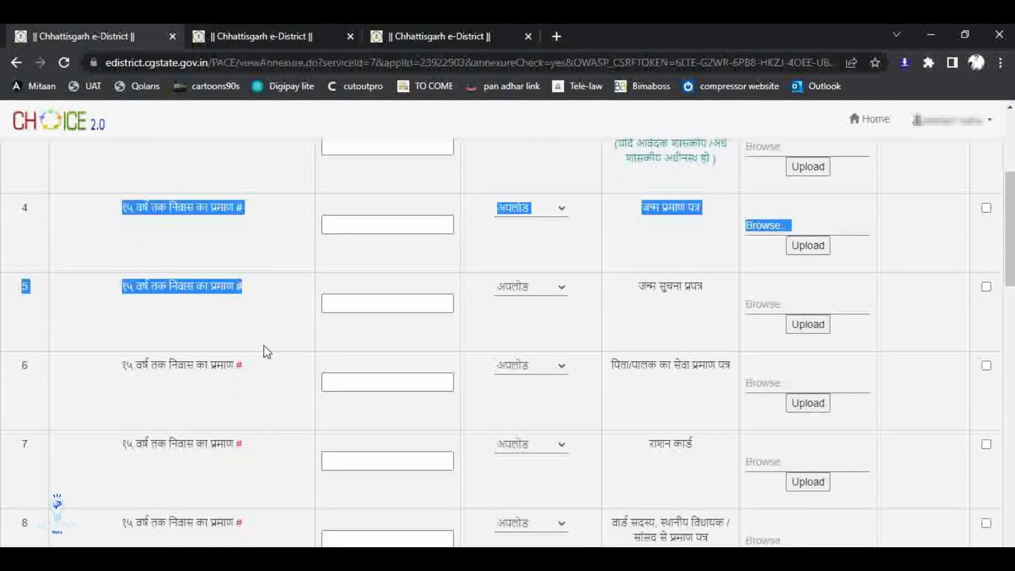
{"action": "left_click_drag", "start_coordinate": [267, 351], "coordinate": [265, 397]}
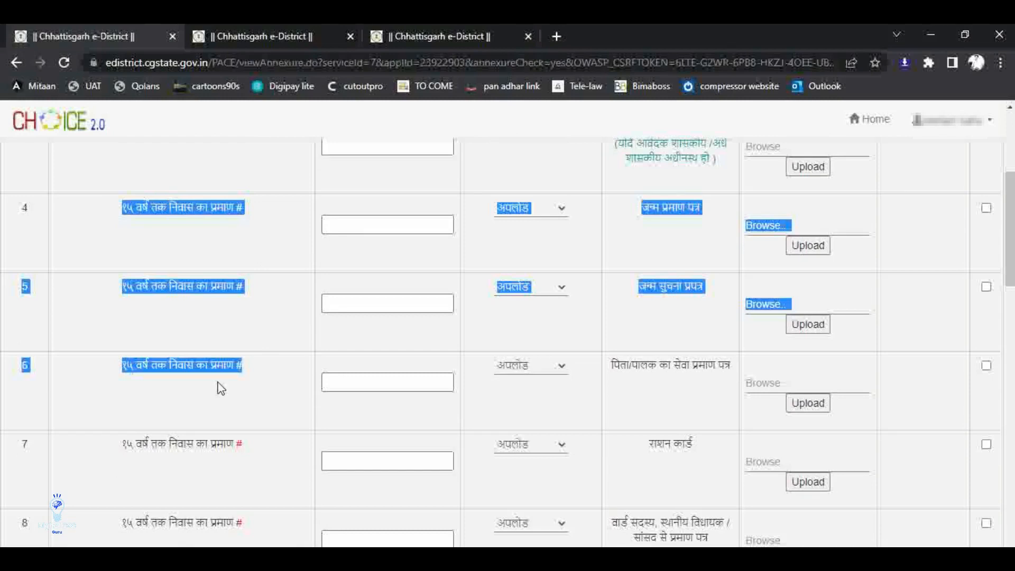
{"action": "left_click", "coordinate": [172, 221]}
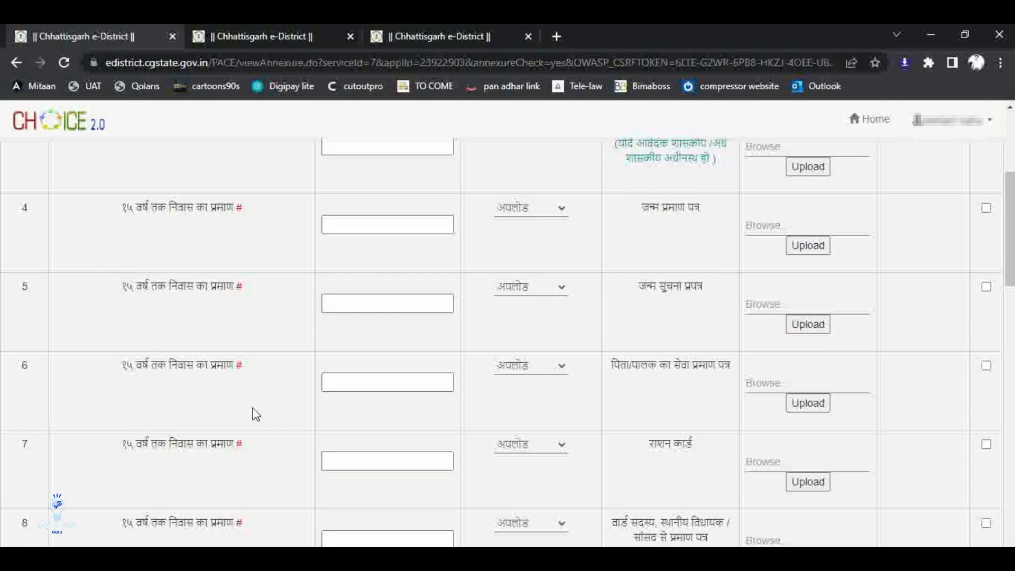
{"action": "left_click_drag", "start_coordinate": [214, 255], "coordinate": [262, 531]}
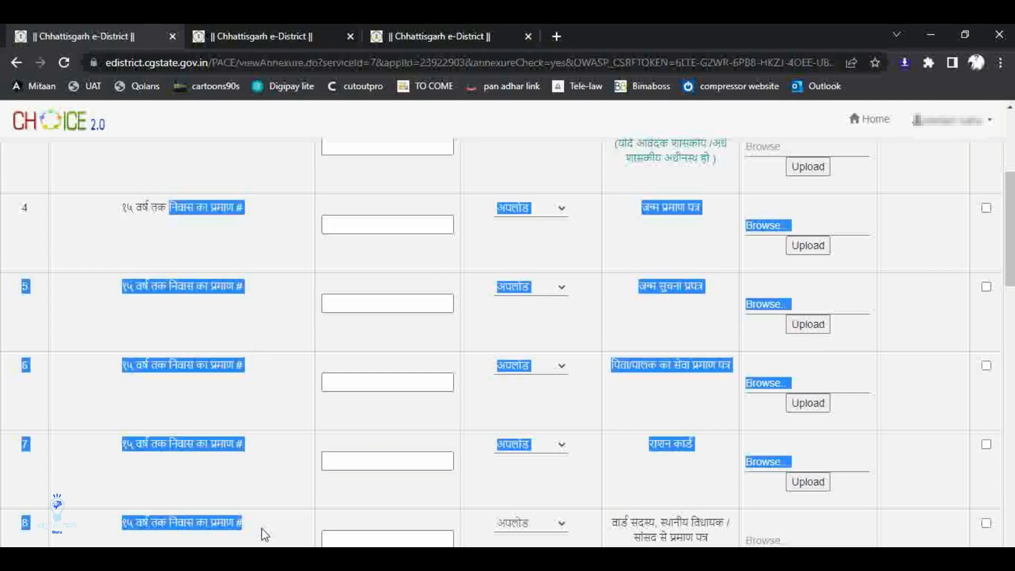
{"action": "left_click", "coordinate": [267, 445]}
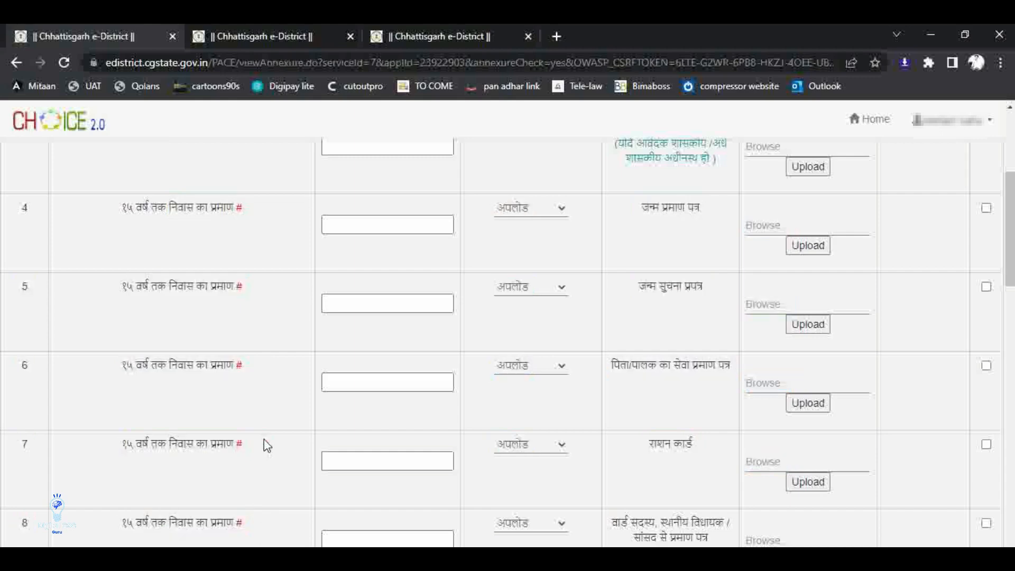
{"action": "scroll", "coordinate": [281, 417], "scroll_direction": "down", "scroll_amount": 3}
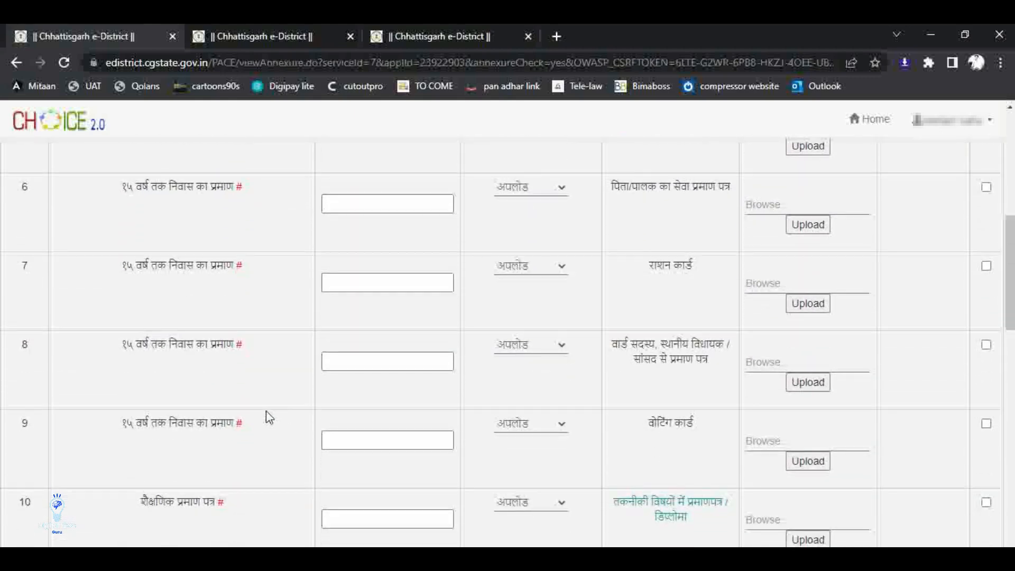
{"action": "left_click_drag", "start_coordinate": [251, 428], "coordinate": [126, 206]}
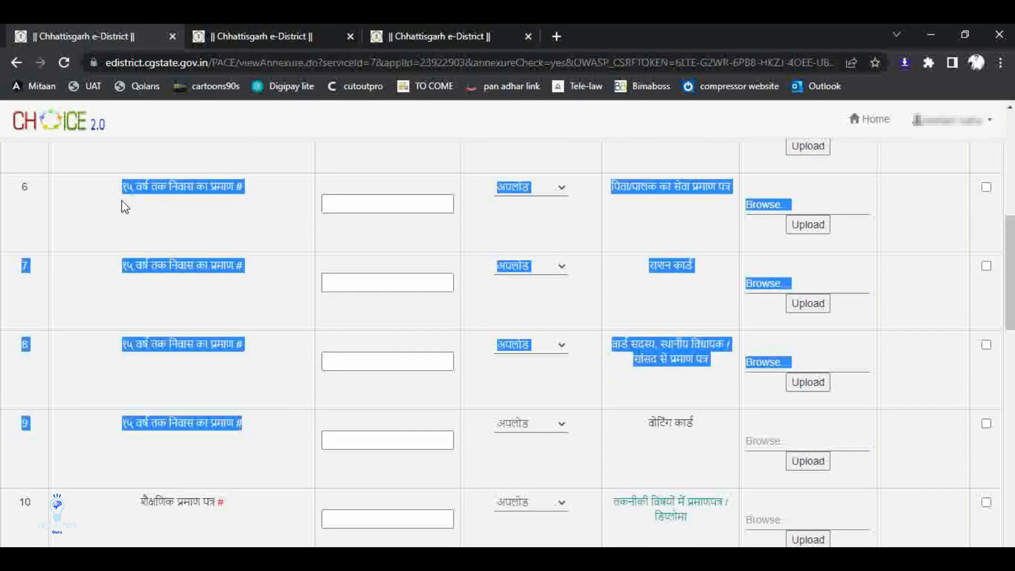
Review the शैक्षणिक प्रमाण पत्र and remaining attachment rows, and save the application's attachments, confirming the submission.
{"action": "left_click", "coordinate": [117, 191]}
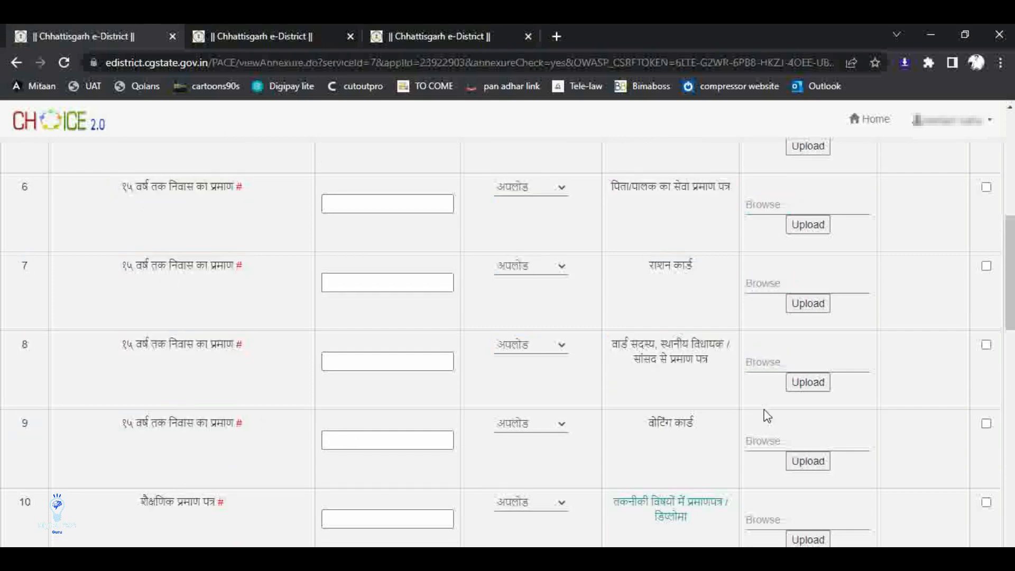
{"action": "left_click_drag", "start_coordinate": [1009, 296], "coordinate": [1009, 366]}
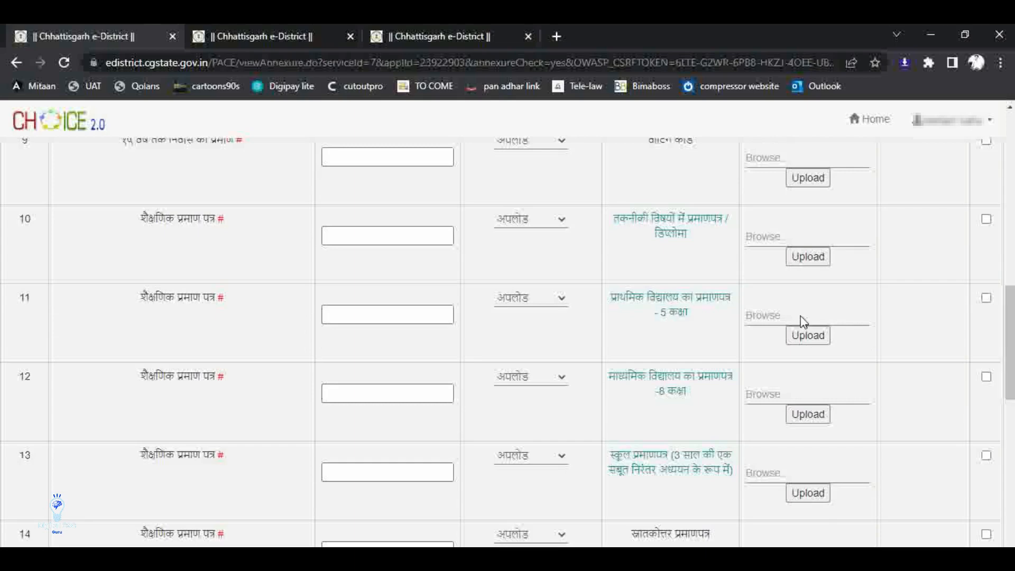
{"action": "left_click_drag", "start_coordinate": [138, 219], "coordinate": [611, 464]}
{"action": "left_click_drag", "start_coordinate": [1009, 343], "coordinate": [1009, 494]}
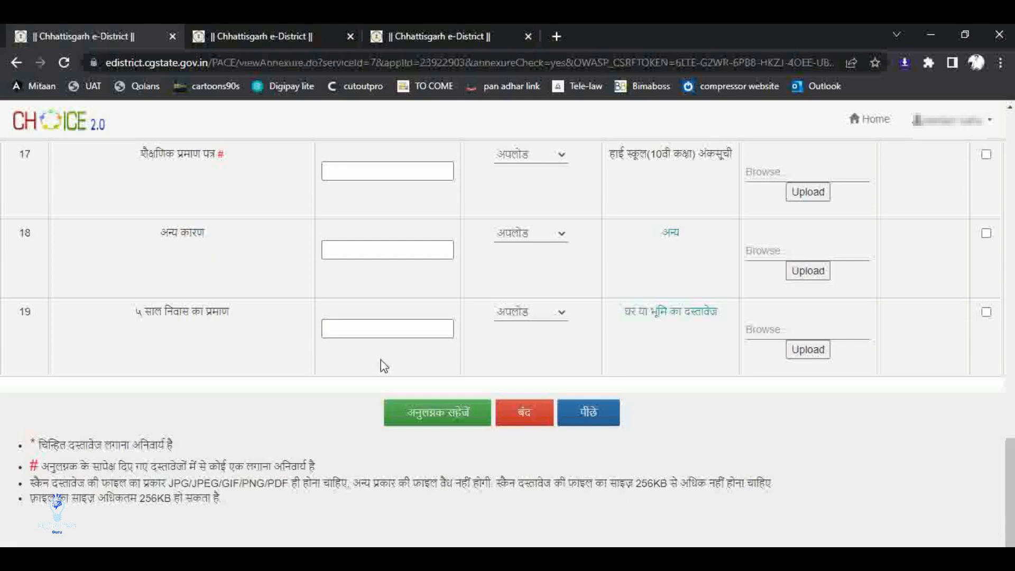
{"action": "left_click", "coordinate": [456, 415]}
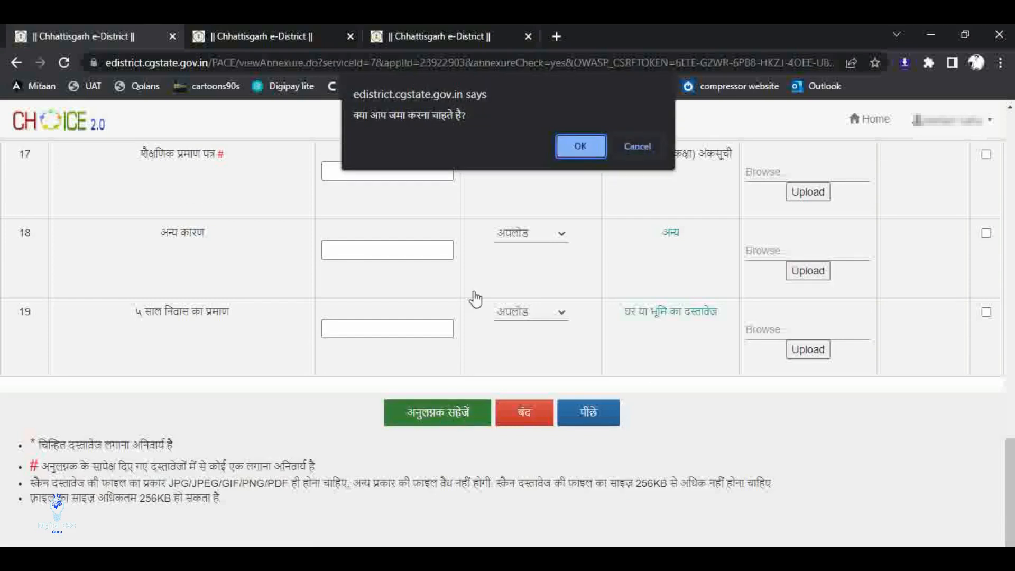
{"action": "left_click", "coordinate": [567, 141]}
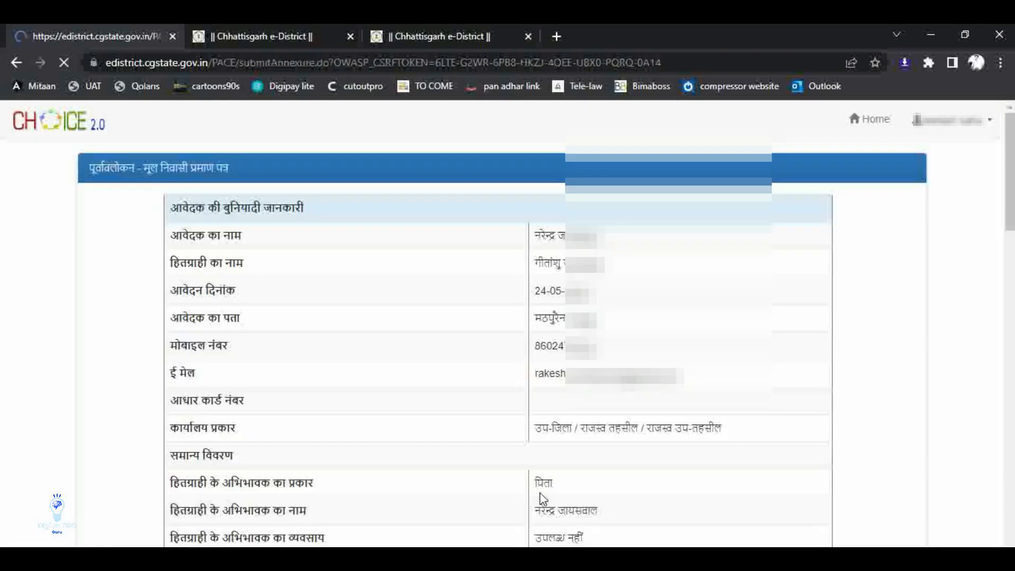
Review the मूल निवासी प्रमाण पत्र preview, accept the declaration for submitting the application, and submit it for payment.
{"action": "scroll", "coordinate": [1008, 175], "scroll_direction": "down", "scroll_amount": 2}
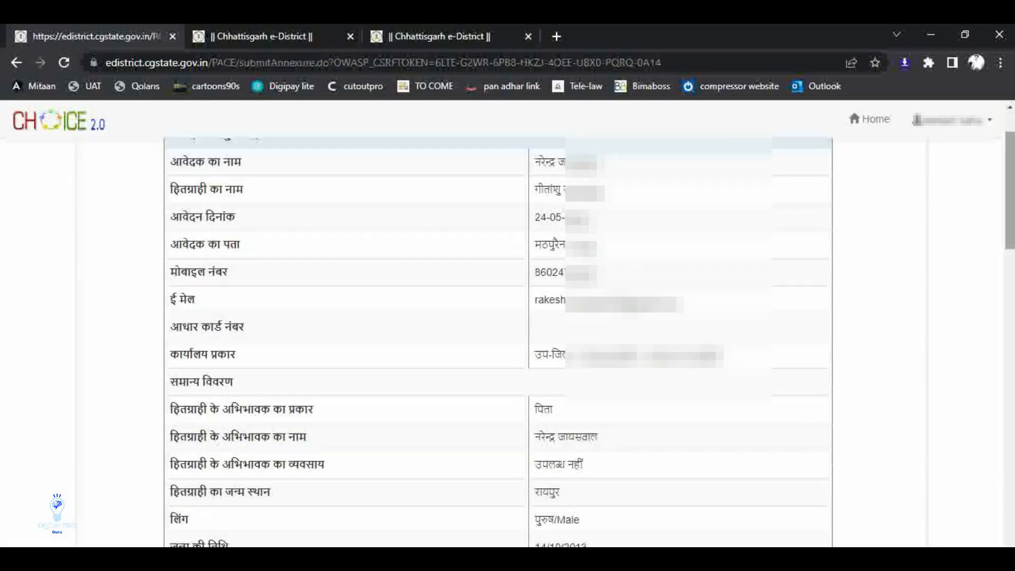
{"action": "left_click_drag", "start_coordinate": [1009, 198], "coordinate": [1008, 499]}
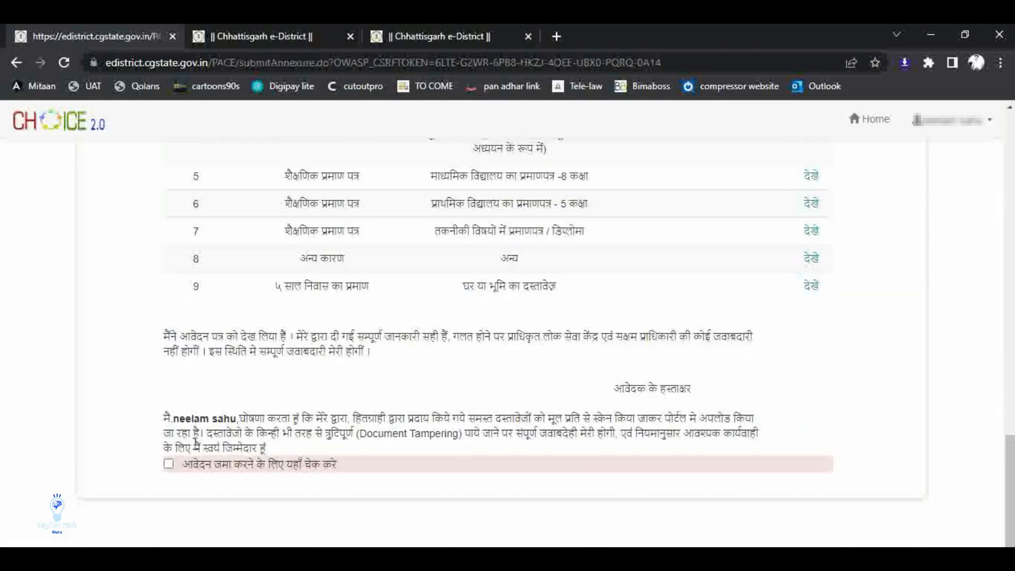
{"action": "left_click", "coordinate": [168, 464]}
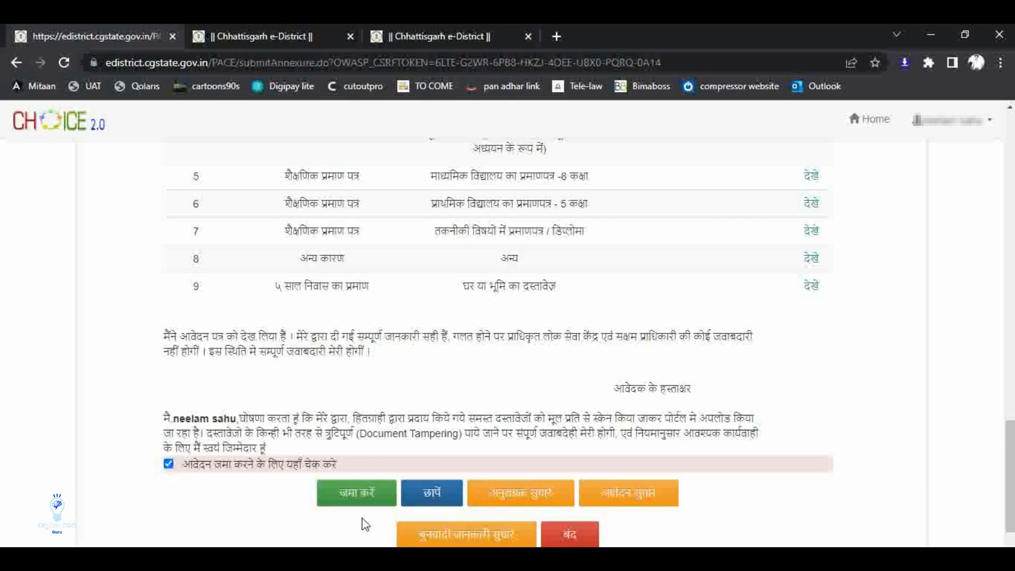
{"action": "left_click", "coordinate": [349, 492]}
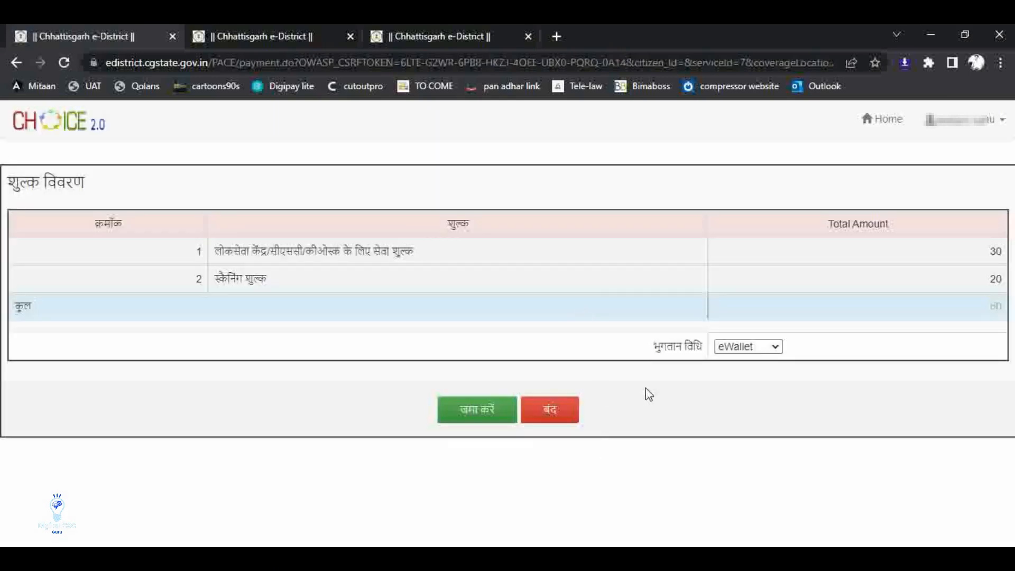
Set the application fee's payment method to CSCWallet, fill in the saved CSC ID, and submit the payment.
{"action": "left_click", "coordinate": [728, 349]}
{"action": "key", "text": "Down"}
{"action": "key", "text": "Return"}
{"action": "left_click", "coordinate": [517, 399]}
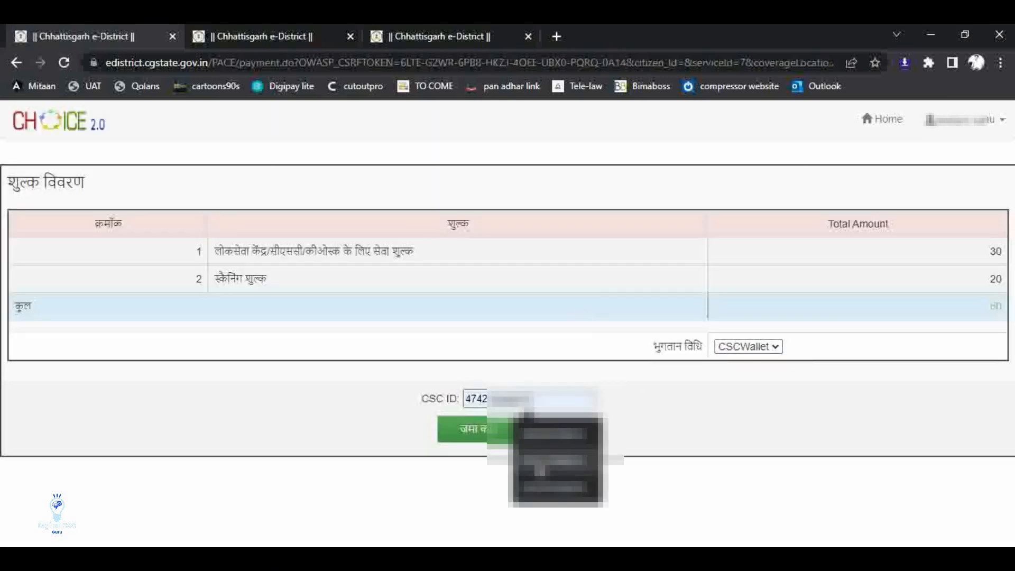
{"action": "left_click", "coordinate": [540, 468]}
{"action": "left_click", "coordinate": [480, 433]}
{"action": "key", "text": "Return"}
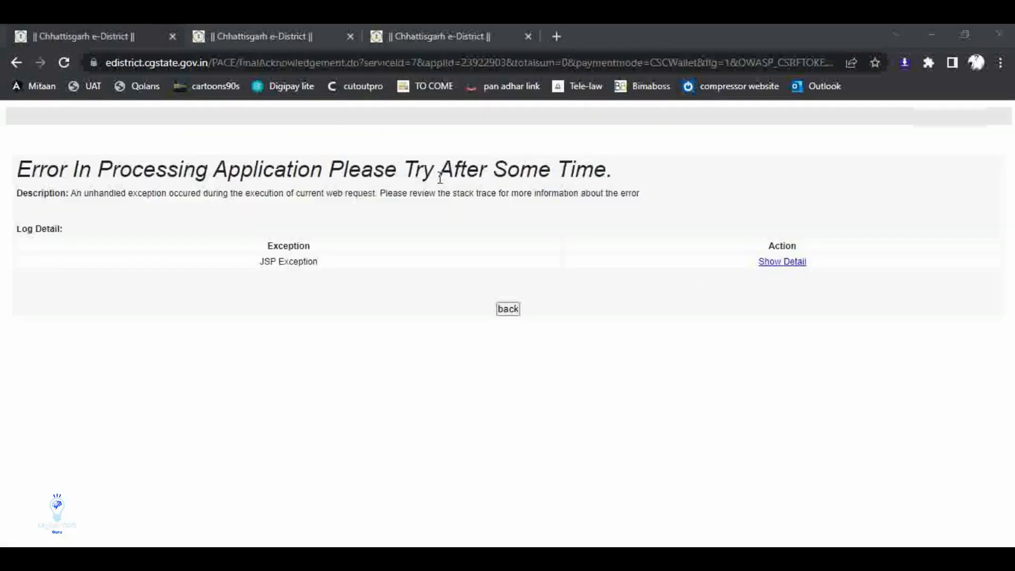
Reopen the e-District login page at edistrict.cgstate.gov.in/PACE/login.do.
{"action": "left_click", "coordinate": [277, 68]}
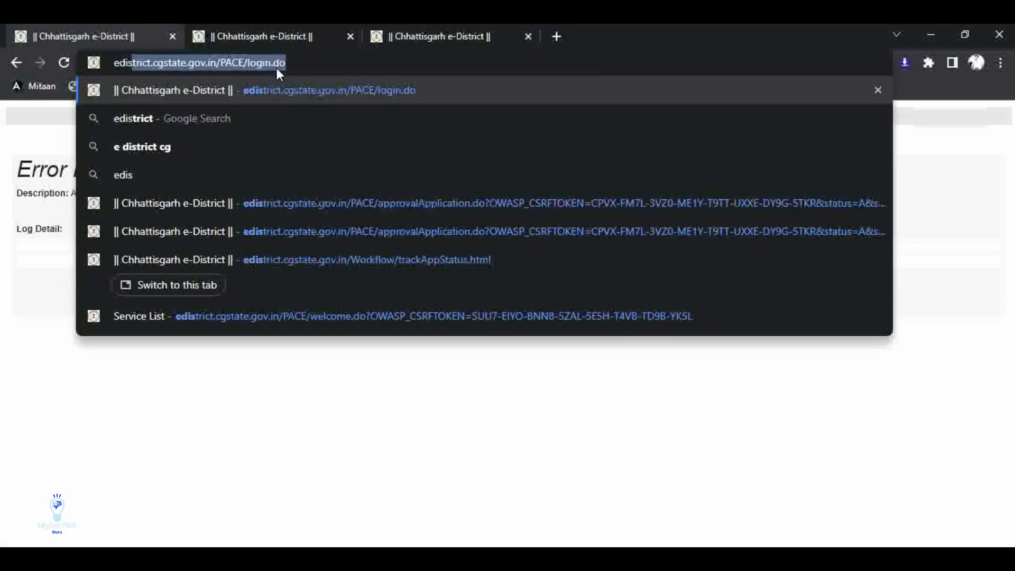